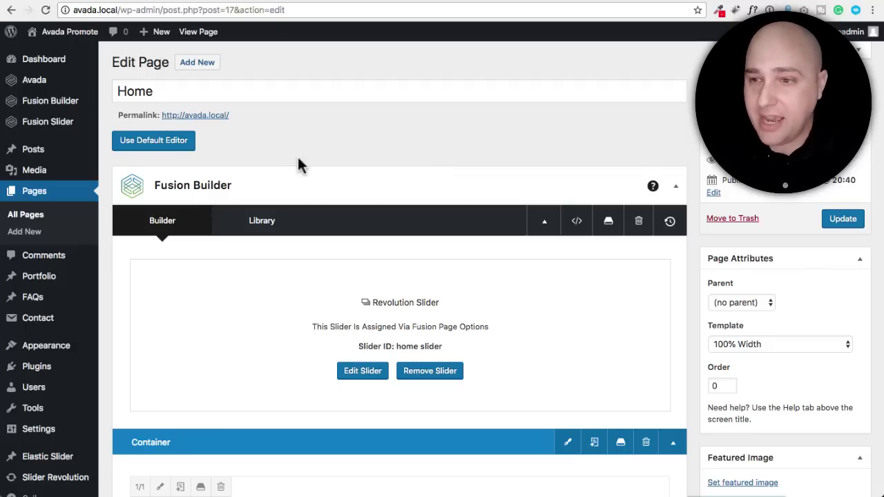
- Examine the containers, columns and elements that make up the Home page in Fusion Builder
scroll(298, 164, down, 10)
scroll(298, 160, down, 8)
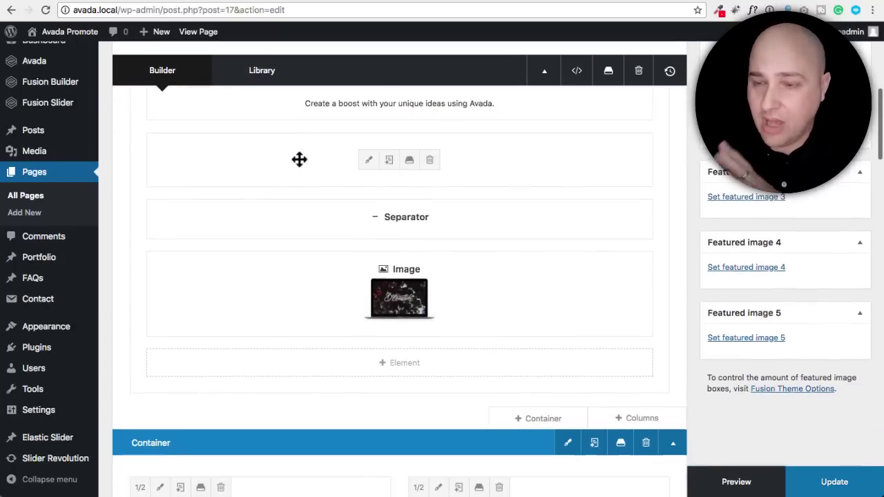
scroll(298, 159, down, 5)
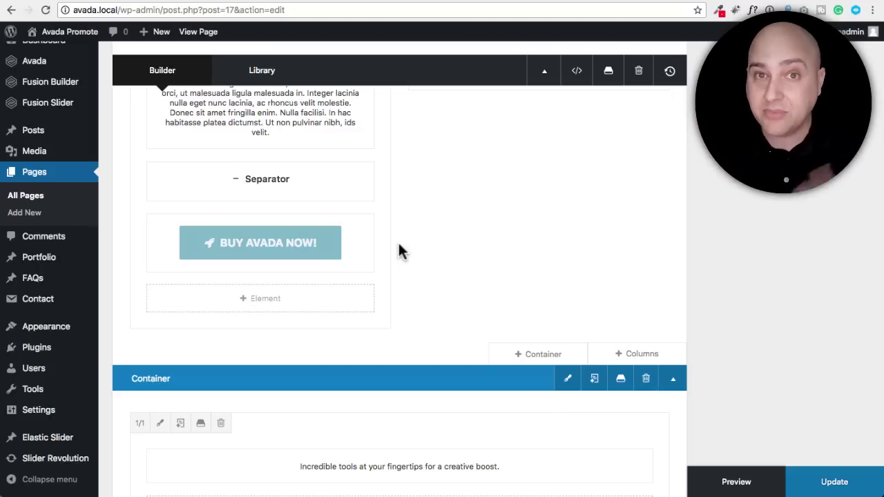
mouse_move(282, 110)
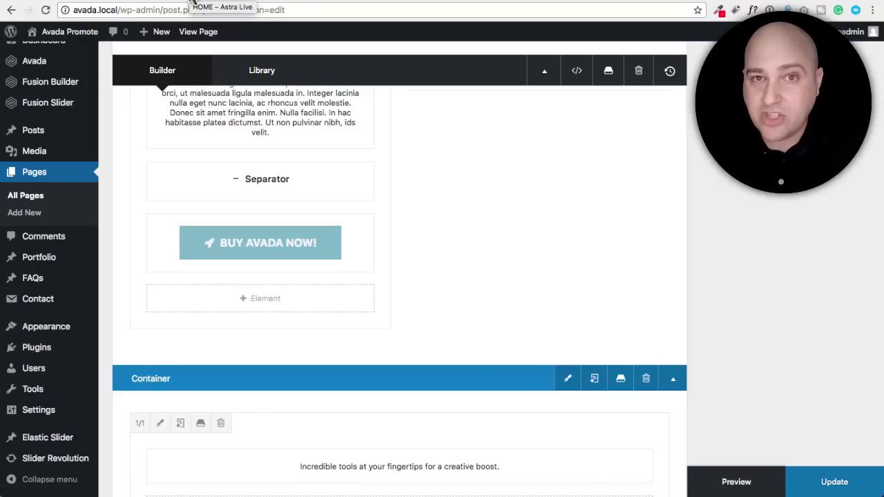
mouse_move(227, 181)
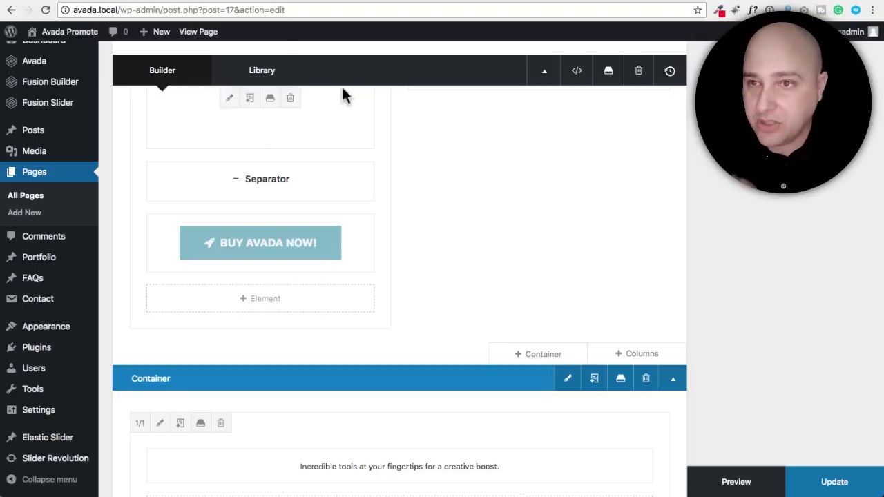
- Open the Astra Live home page in Elementor and insert "erte" before the "d" of "world" in the hero heading
click(178, 3)
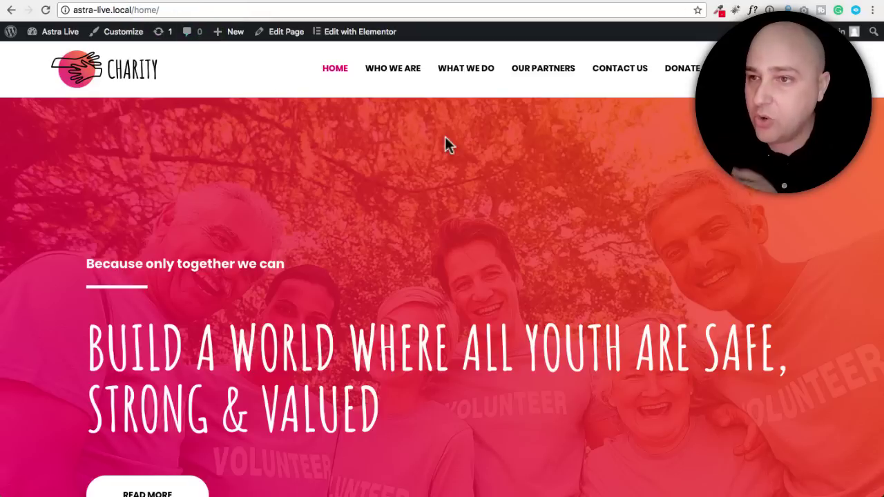
click(360, 31)
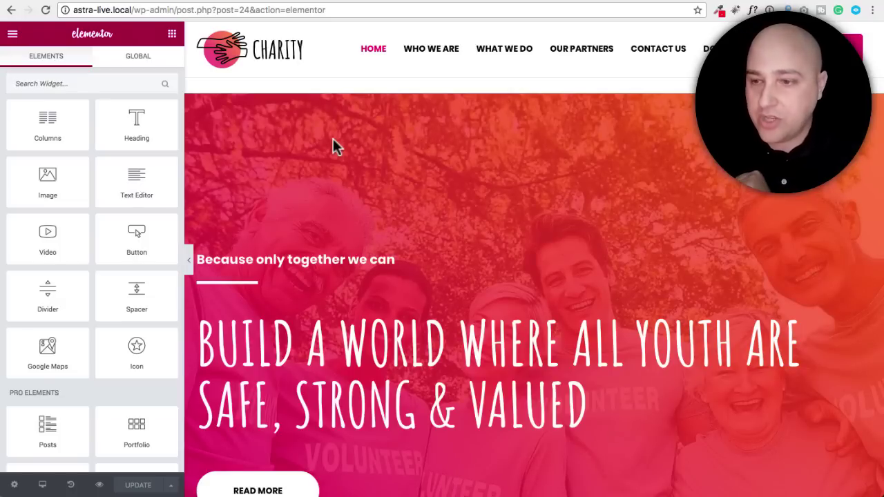
scroll(359, 159, down, 2)
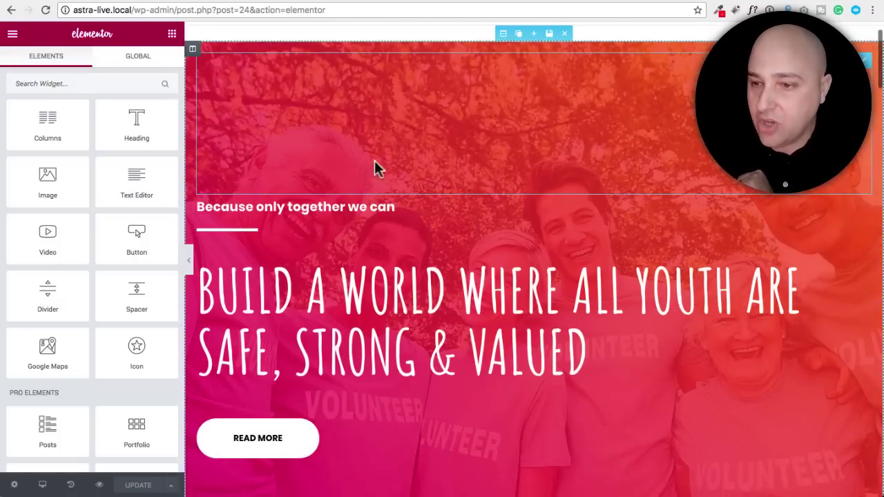
click(424, 289)
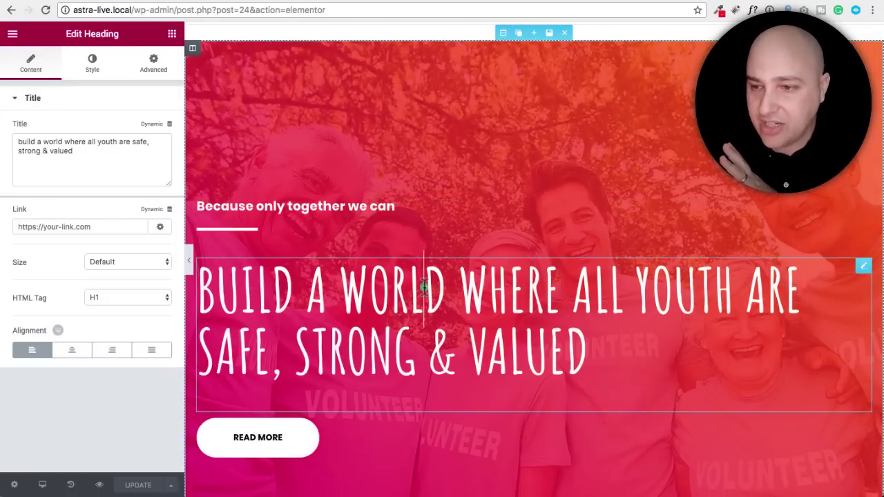
text(erte)
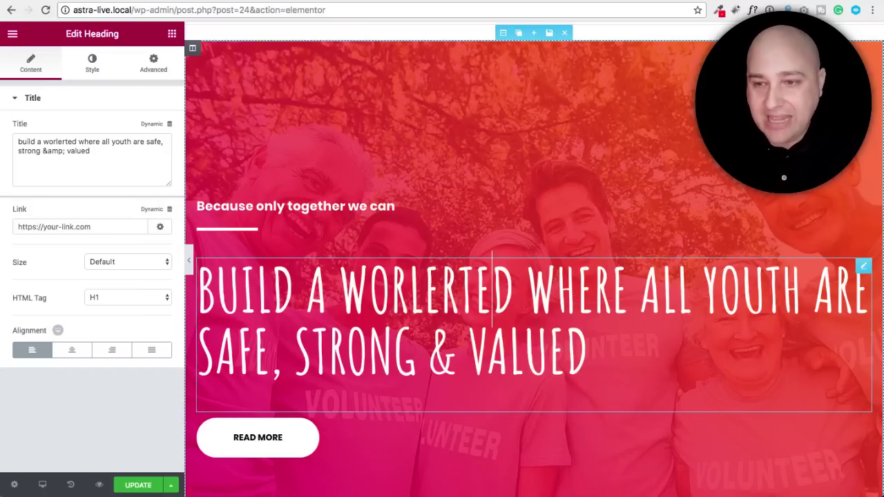
- Try center alignment on the hero section's READ MORE button, and set it back to left alignment
scroll(423, 290, down, 3)
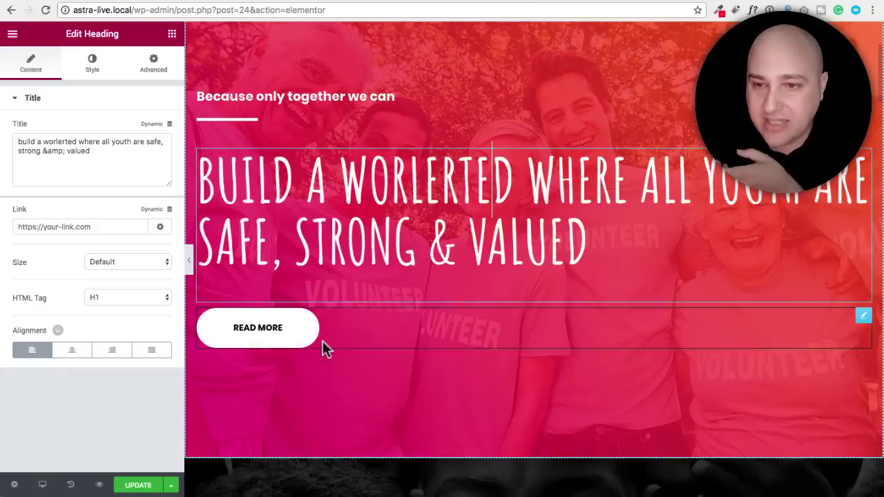
click(350, 330)
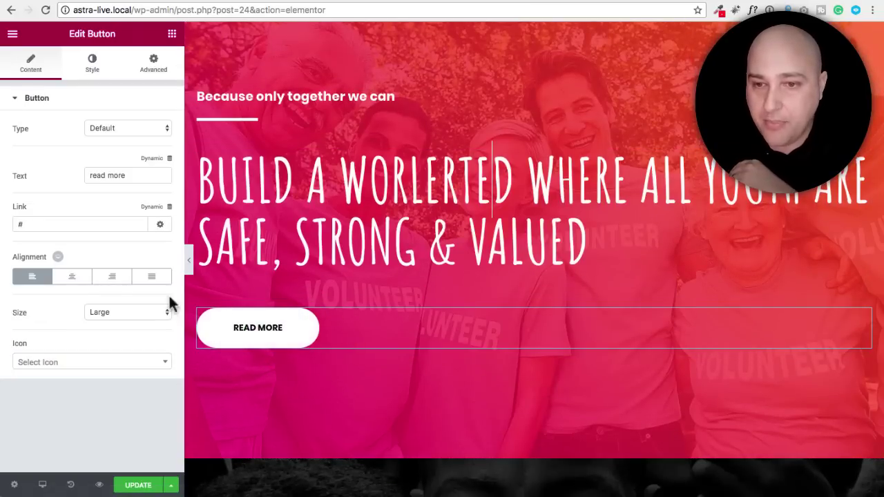
click(78, 283)
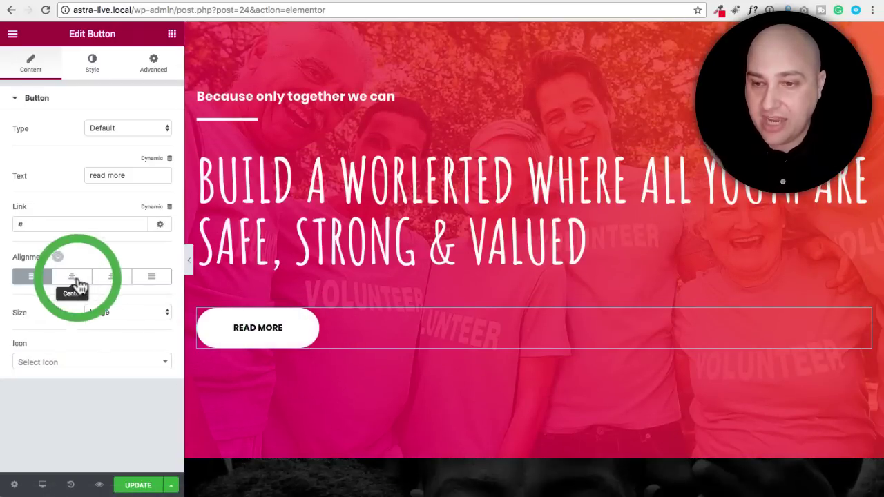
click(31, 279)
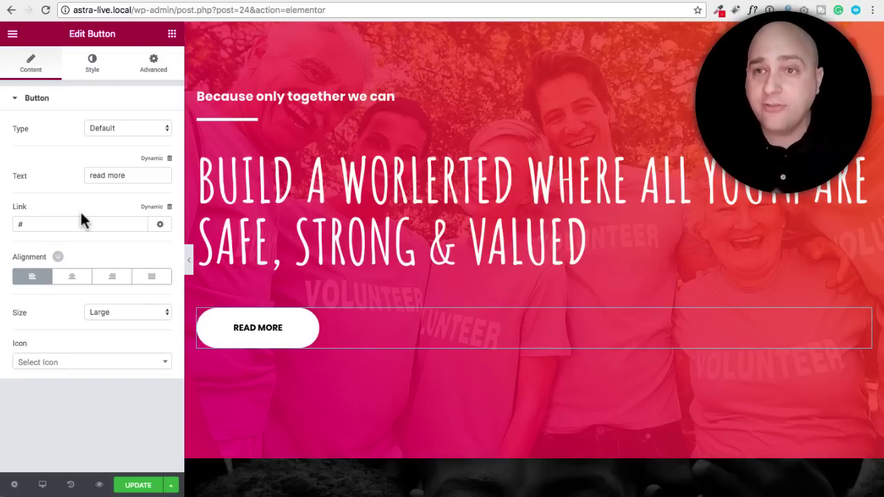
- Return to the Avada Home page in Fusion Builder and view the start of its layout
click(270, 2)
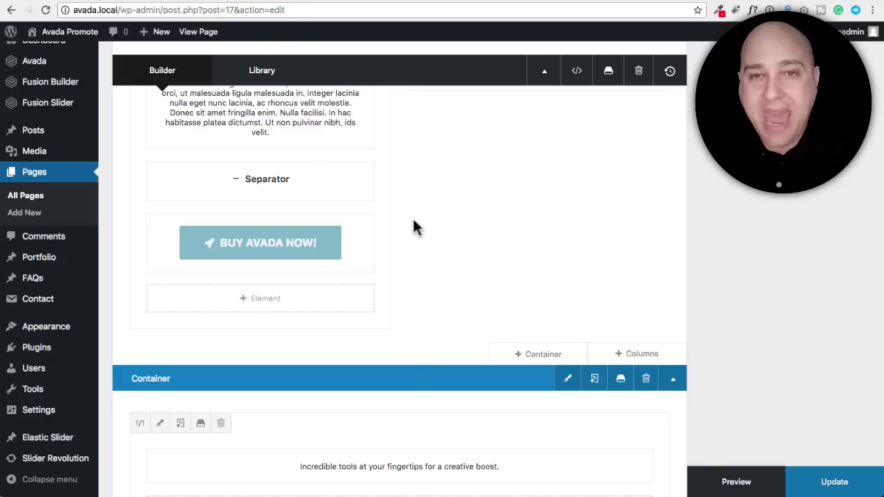
scroll(497, 253, up, 15)
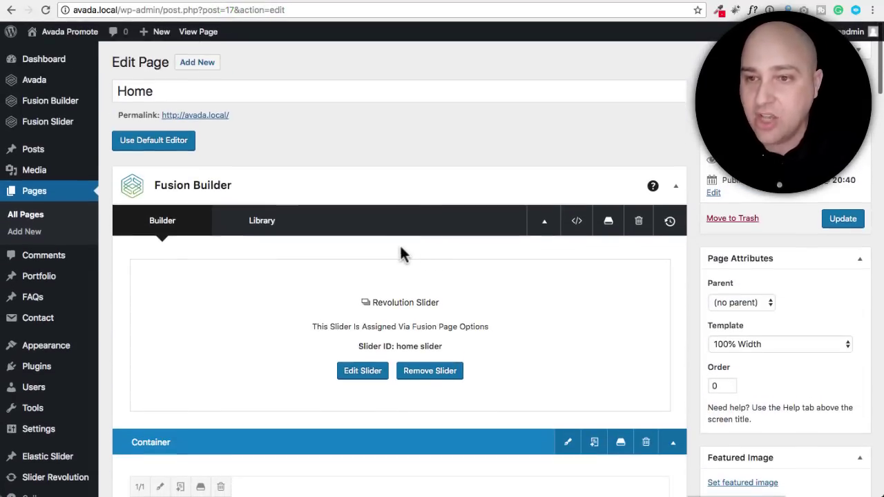
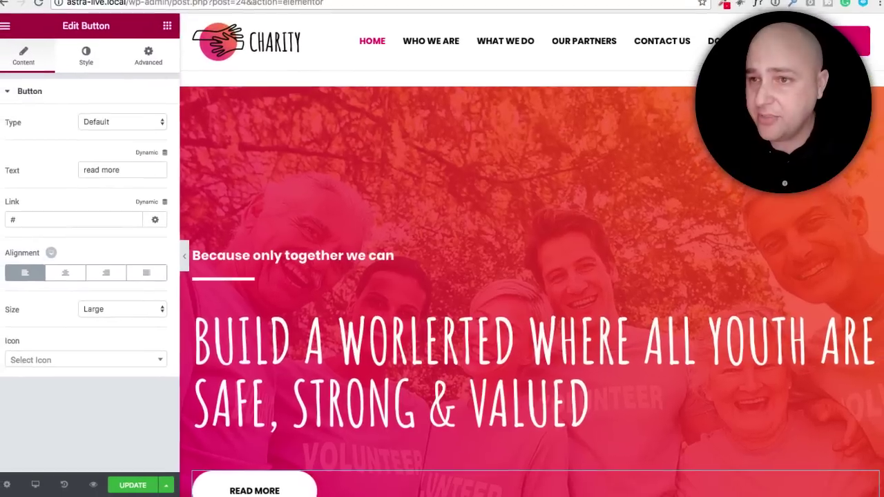
- Review Elementor's available widgets, including the basic, Pro, theme, general and WordPress elements
click(171, 34)
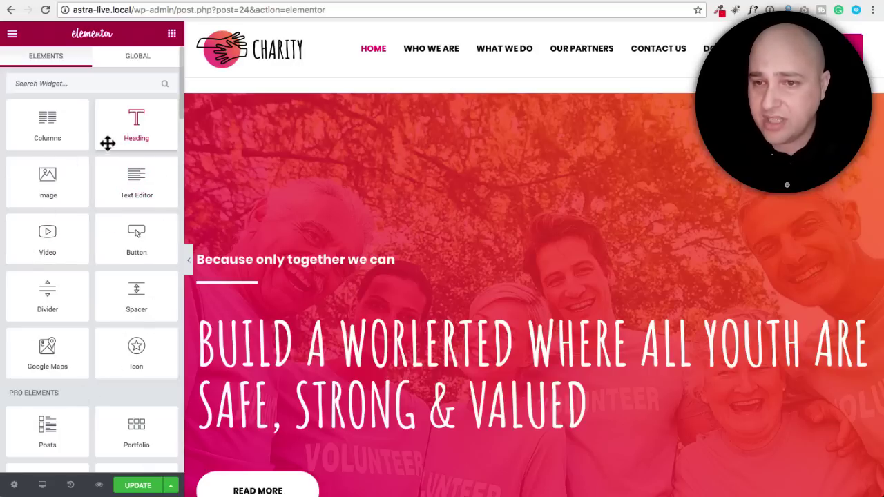
scroll(106, 148, down, 5)
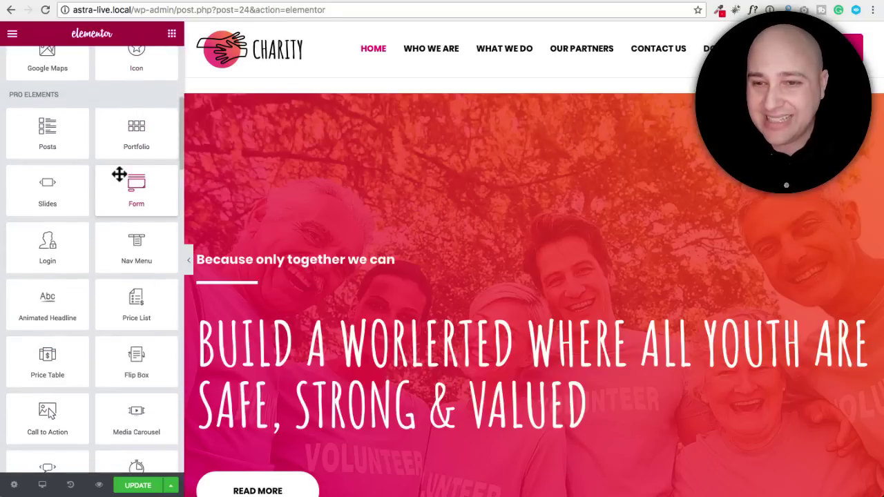
scroll(110, 173, down, 1)
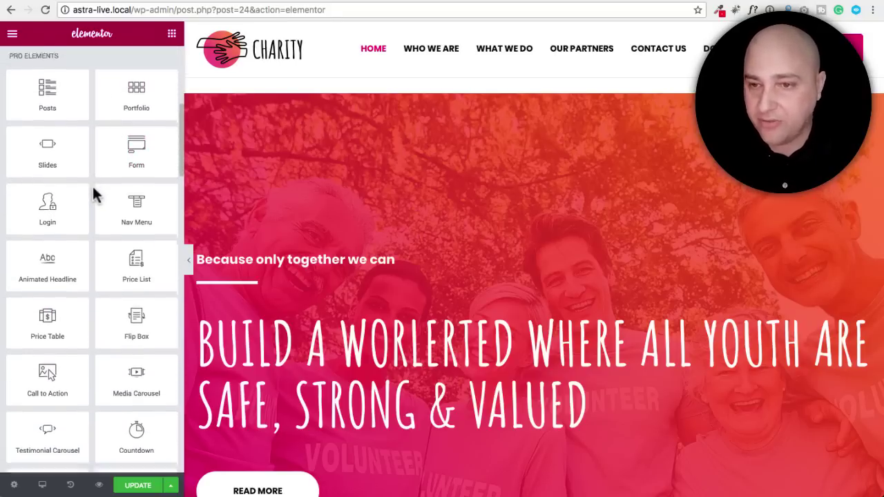
scroll(95, 195, down, 1)
scroll(95, 195, down, 1)
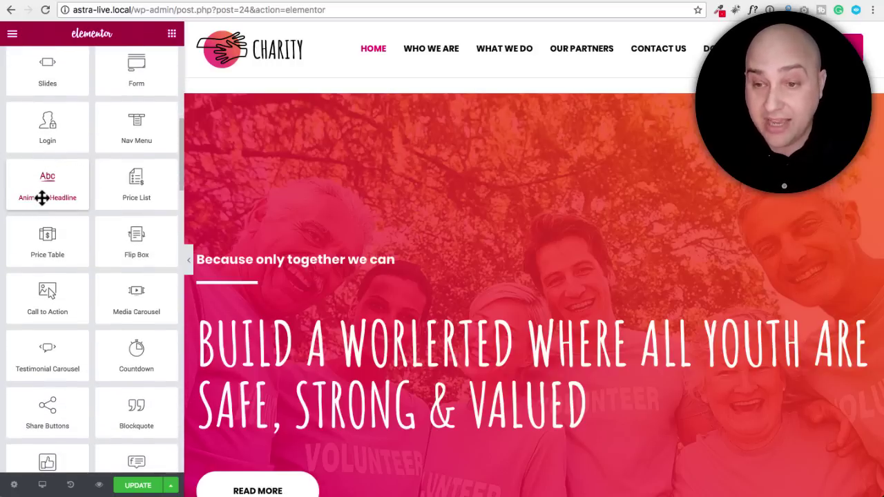
scroll(96, 212, down, 1)
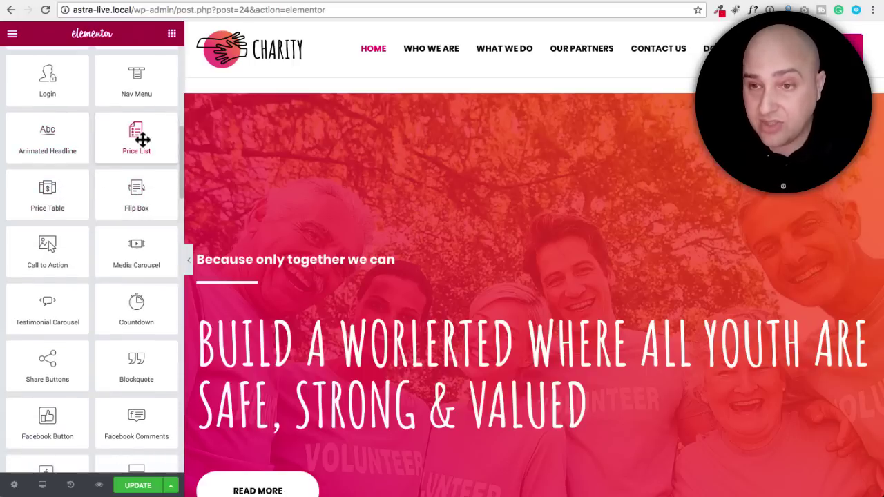
scroll(131, 161, down, 2)
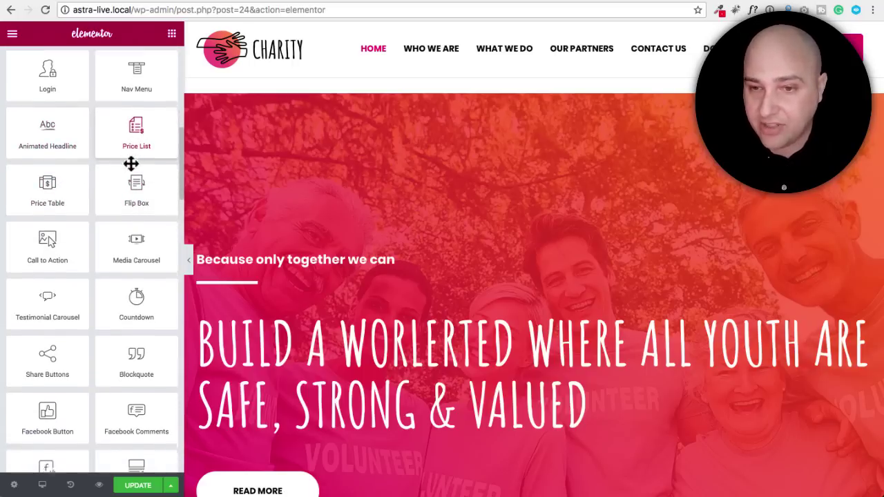
scroll(131, 163, down, 3)
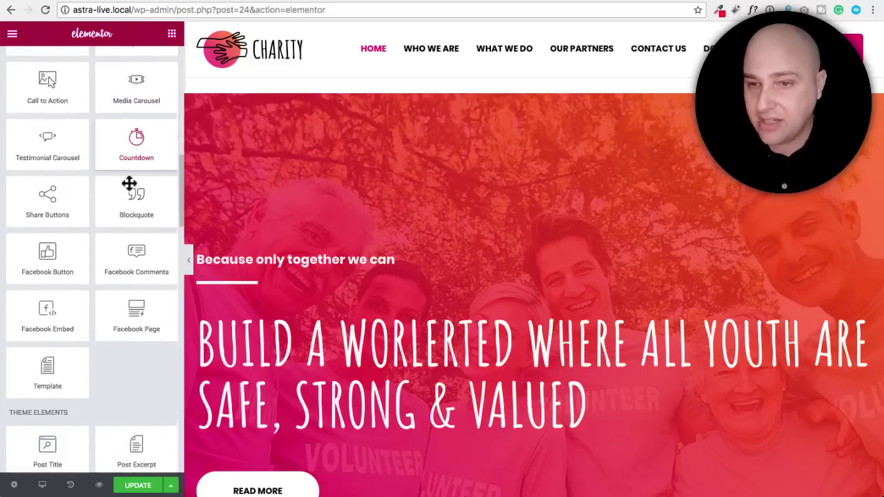
scroll(129, 183, down, 1)
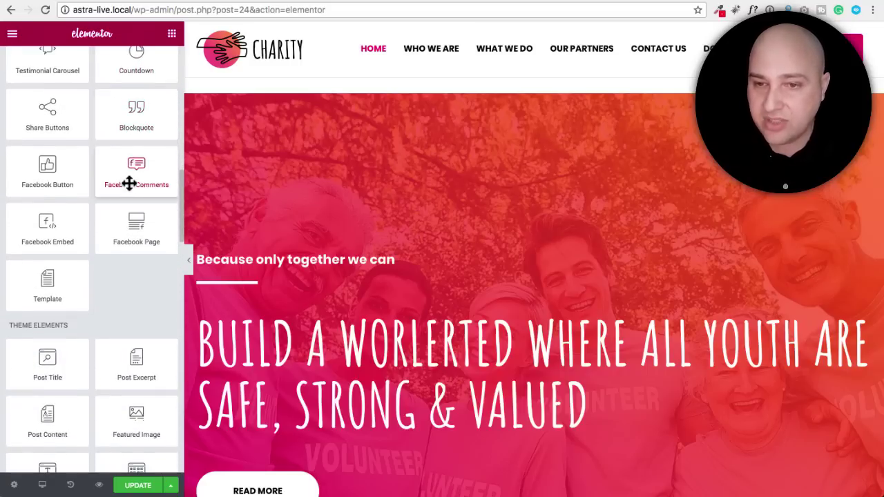
scroll(129, 183, down, 6)
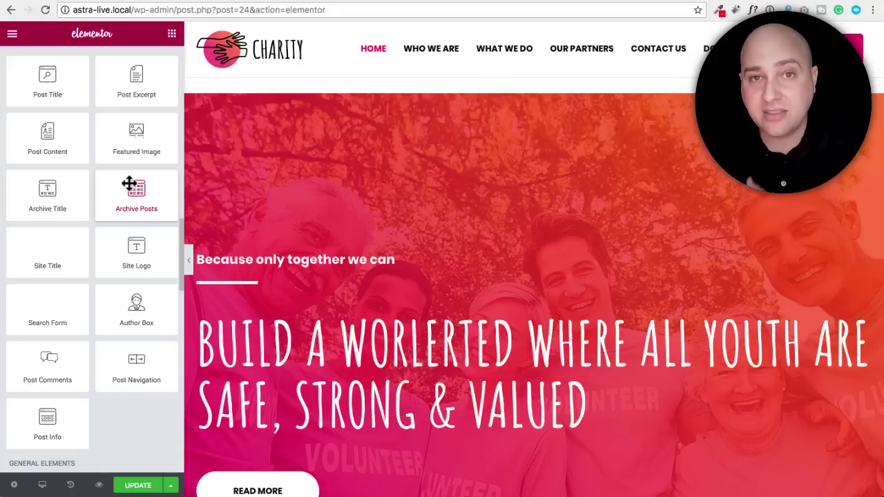
scroll(130, 183, down, 9)
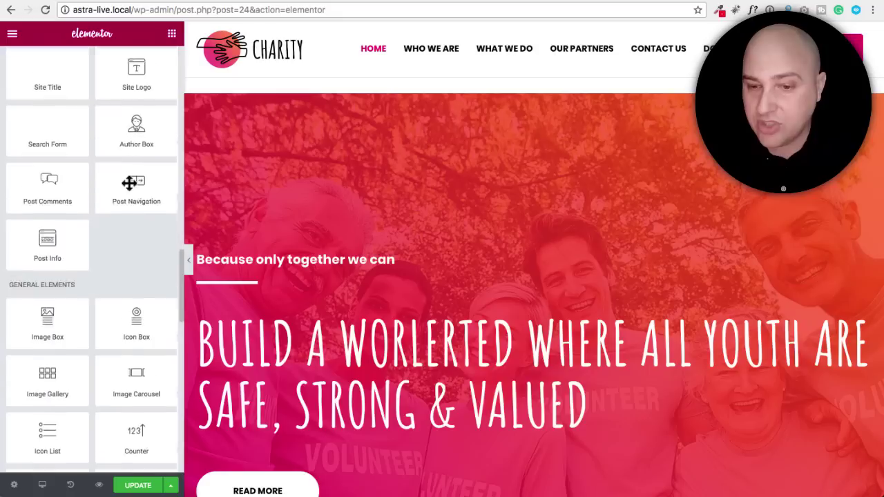
scroll(130, 187, down, 1)
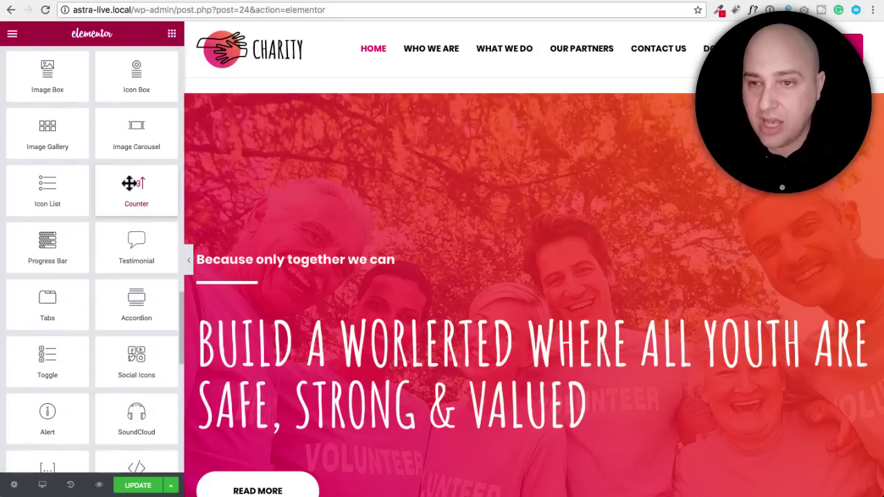
scroll(105, 202, down, 2)
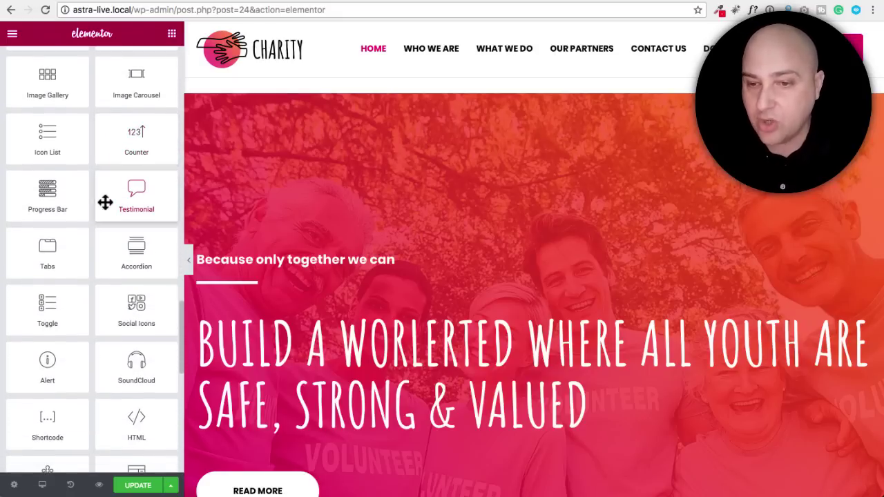
scroll(105, 202, down, 6)
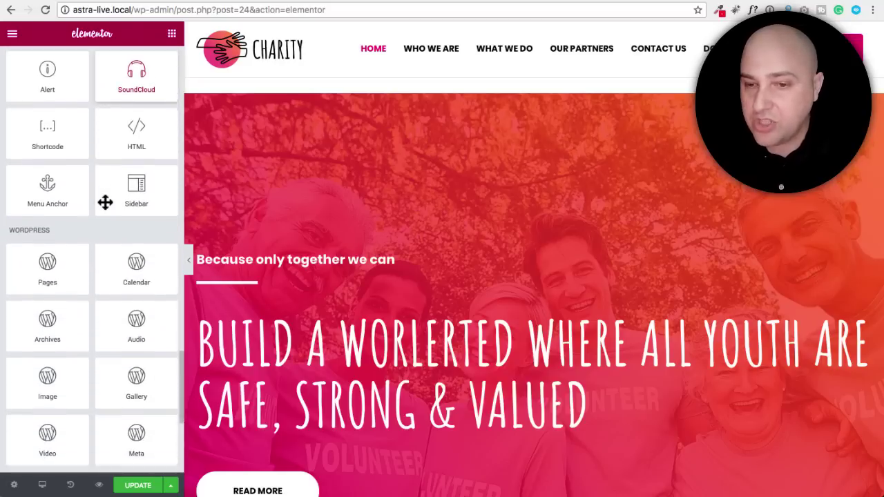
scroll(105, 201, down, 6)
scroll(105, 202, up, 20)
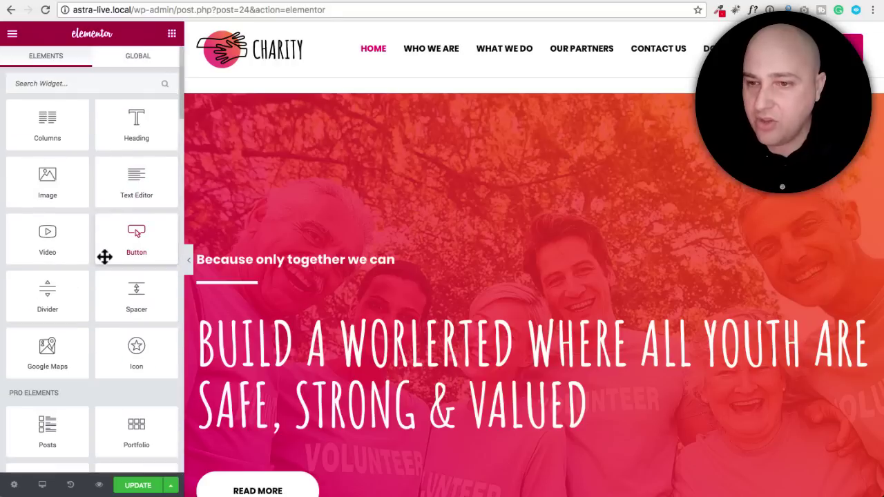
scroll(104, 254, down, 2)
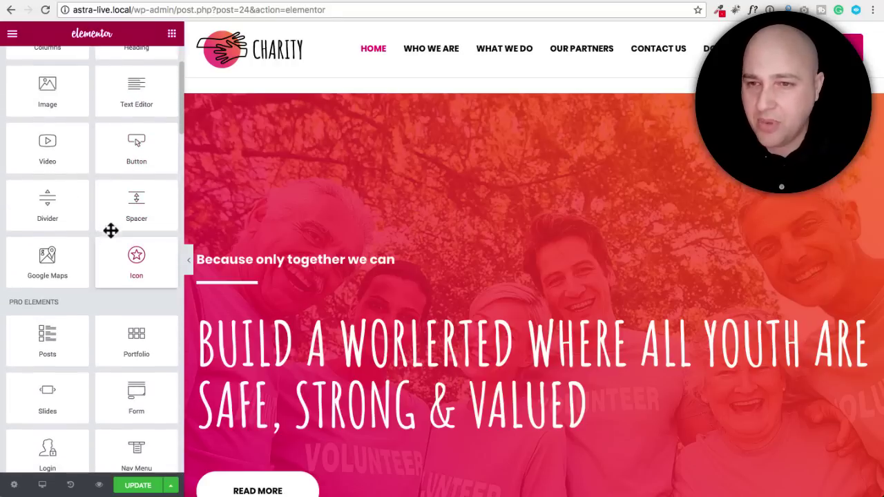
drag(126, 147, 149, 199)
- Open the READ MORE button's advanced settings and look through its margin, padding, animation and CSS options
scroll(433, 240, down, 4)
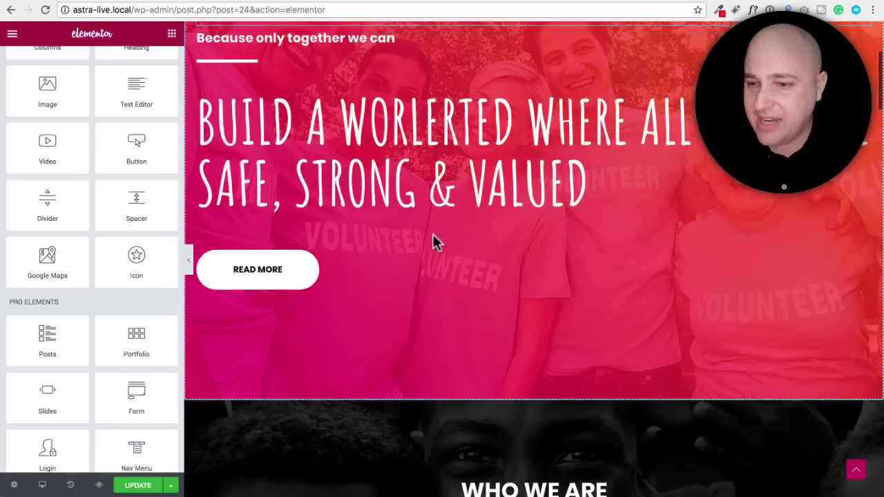
click(327, 262)
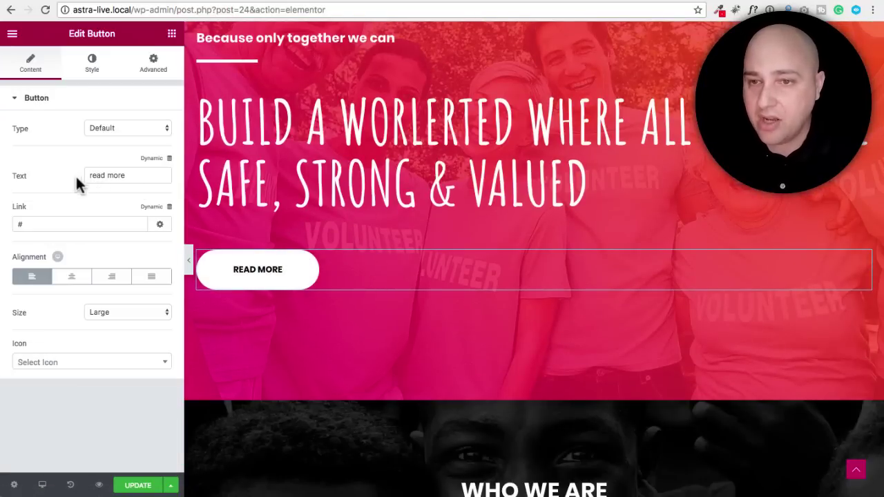
click(154, 69)
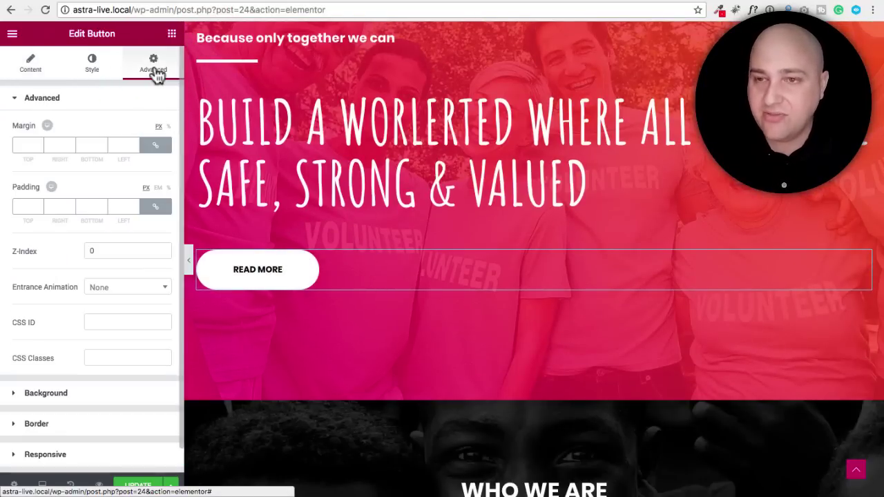
scroll(118, 118, down, 1)
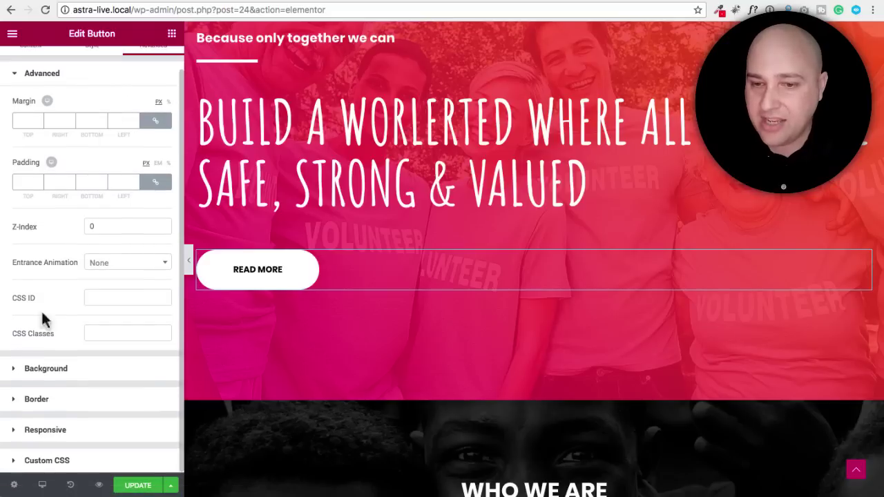
- Show the custom CSS settings of the READ MORE button
click(51, 466)
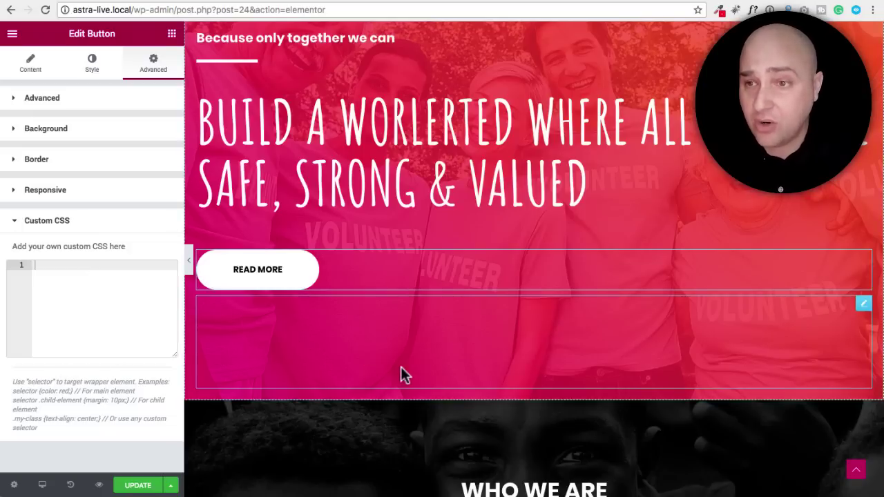
- Open the hero heading for inline text editing, with the cursor inside the word "worlerted"
scroll(400, 373, up, 3)
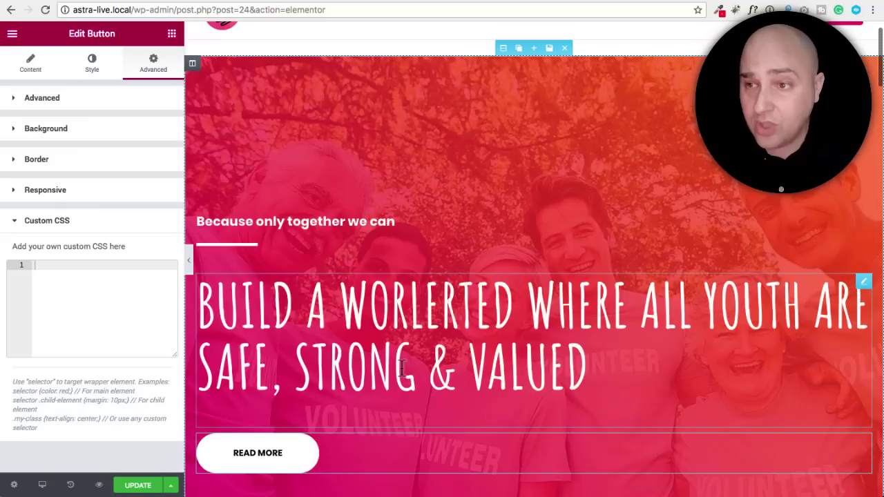
click(401, 301)
click(403, 303)
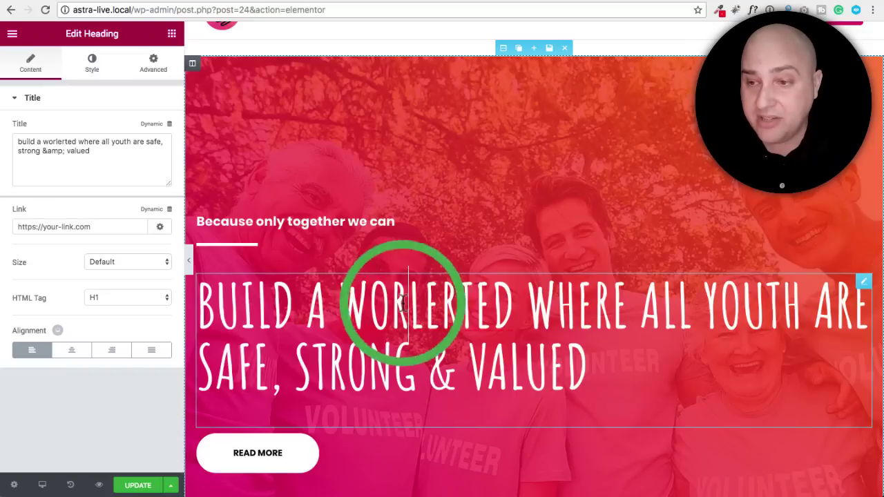
- Change the READ MORE button's text to "read mdfgdsfgore" by editing it directly on the page
click(270, 460)
click(267, 455)
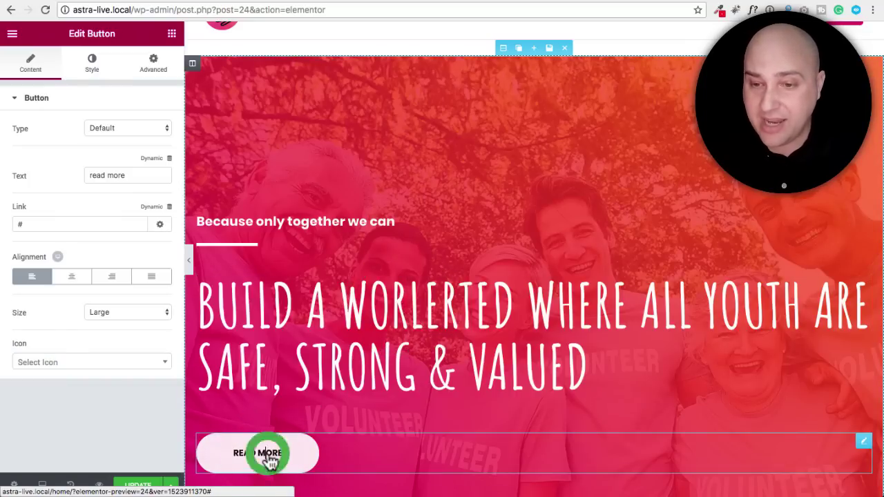
text(dfgdsfg)
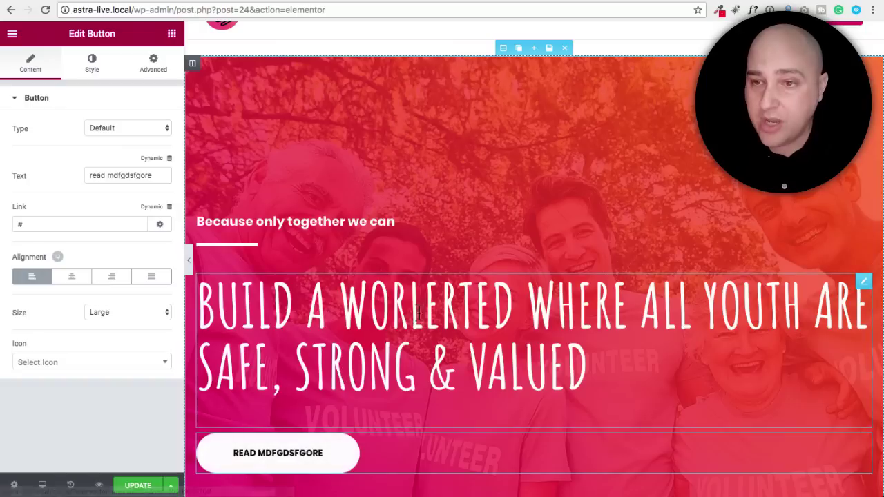
- Open the template library from a new section above the hero and browse the full-page templates
click(536, 54)
click(594, 99)
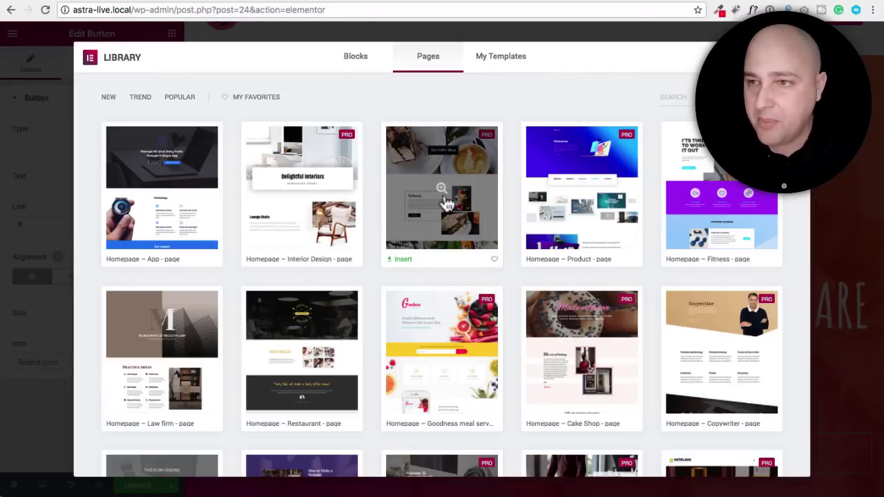
scroll(371, 191, down, 1)
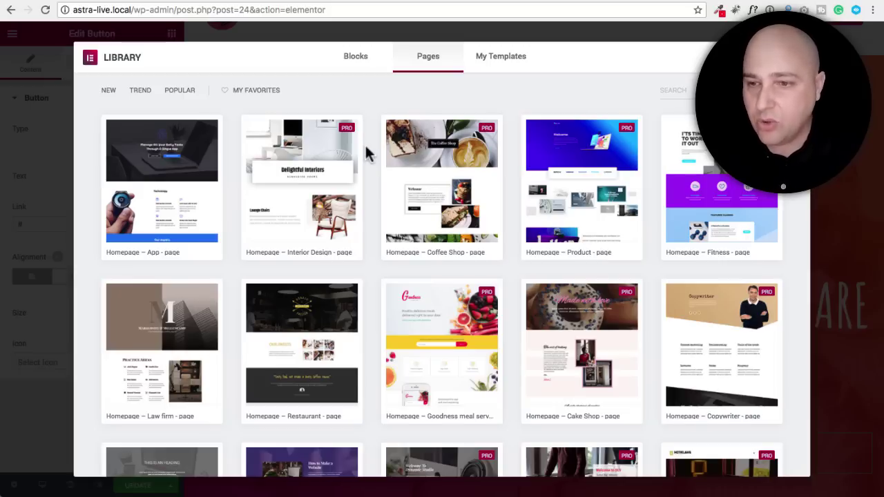
scroll(364, 143, down, 10)
scroll(366, 150, down, 15)
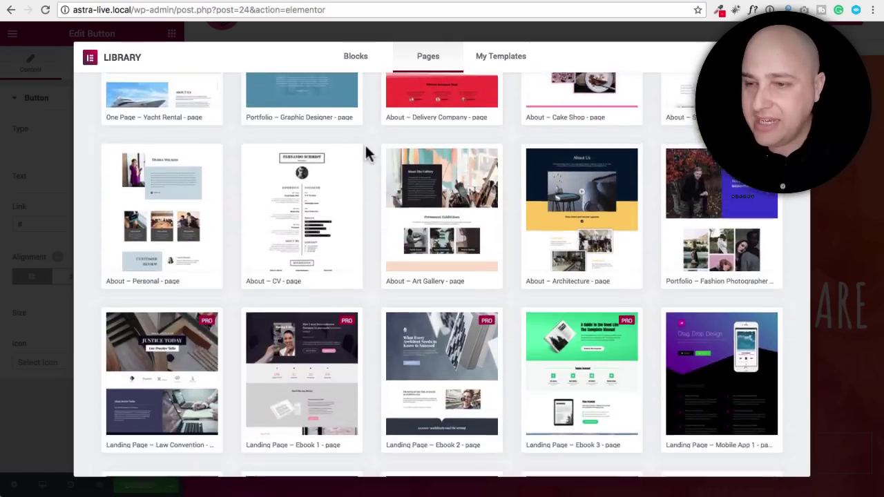
scroll(369, 154, down, 8)
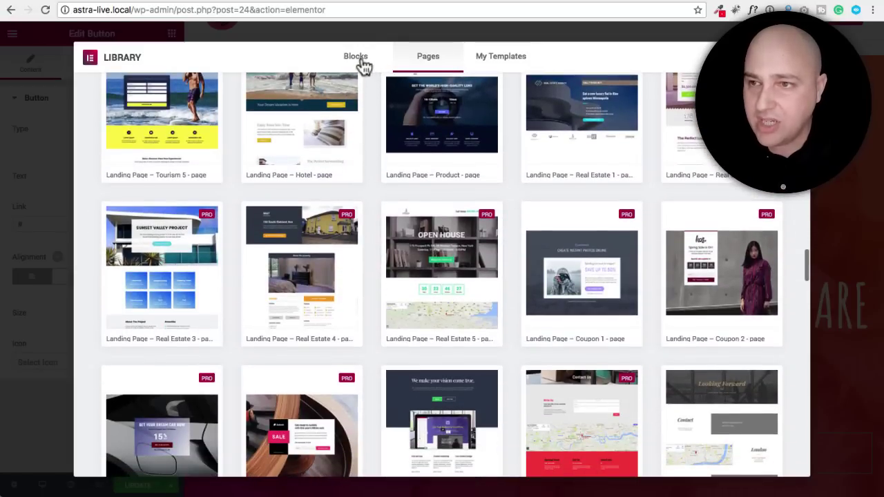
- Browse the library's ready-made block templates
click(362, 64)
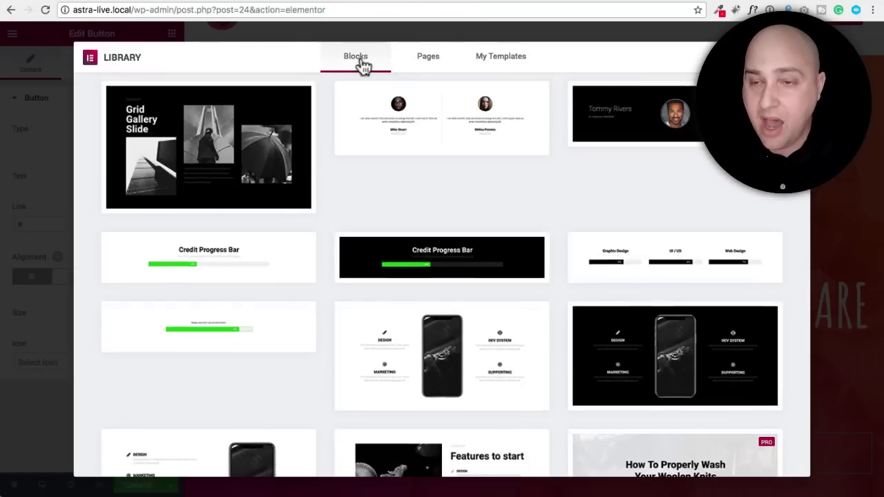
scroll(355, 147, down, 5)
scroll(341, 167, down, 10)
scroll(324, 159, up, 15)
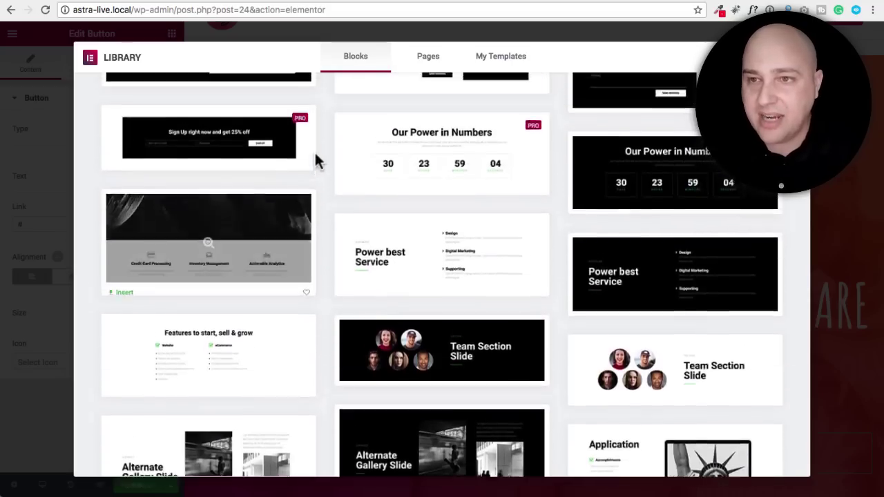
- Filter the block templates by the Faq category and look through the designs
click(186, 102)
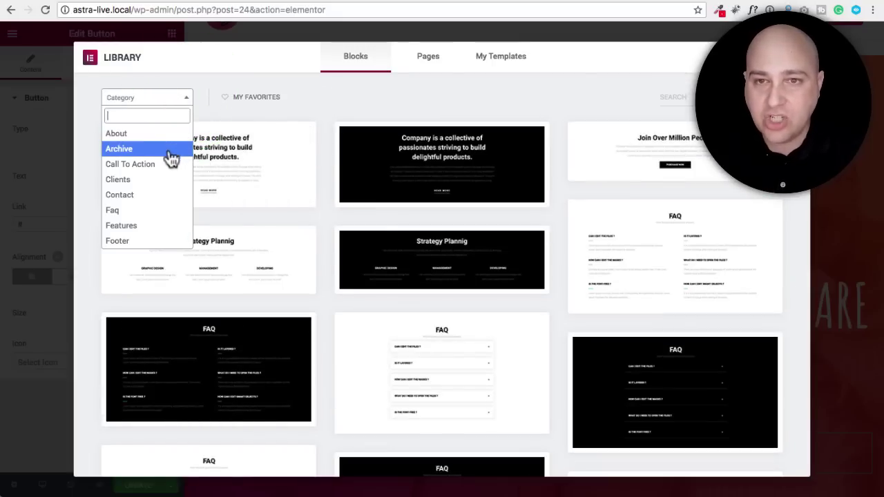
click(145, 211)
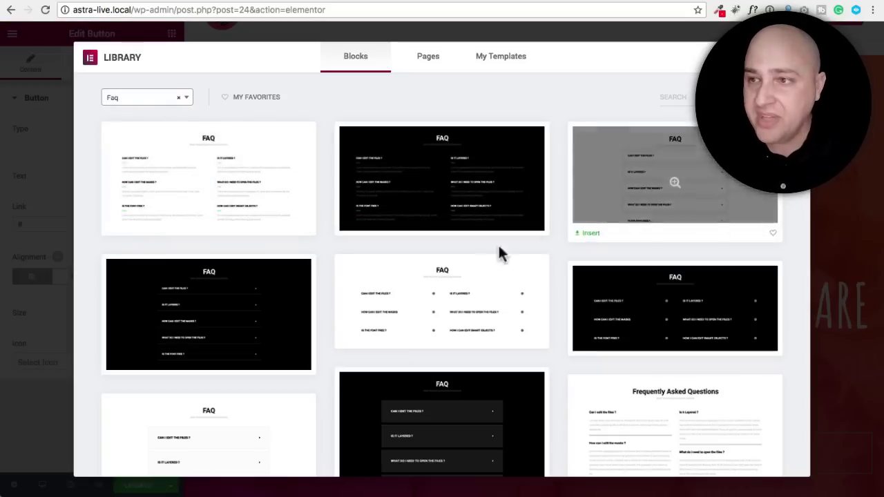
scroll(331, 248, down, 1)
scroll(331, 243, down, 10)
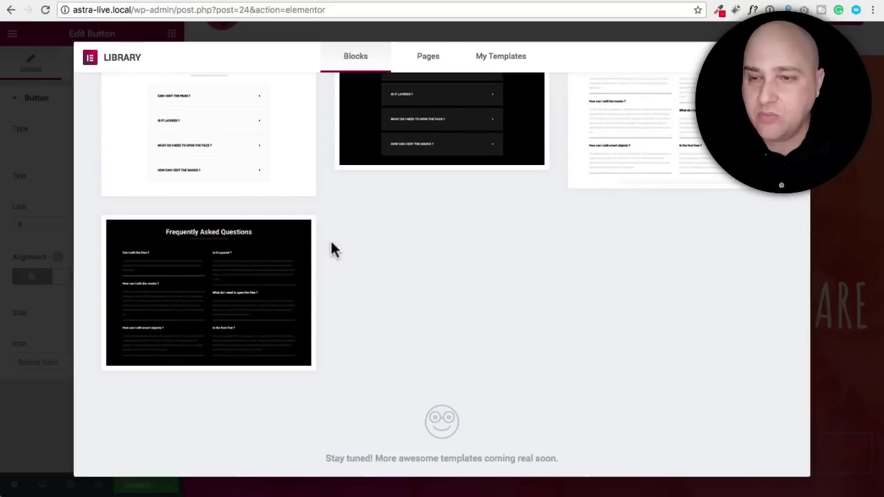
scroll(330, 246, up, 10)
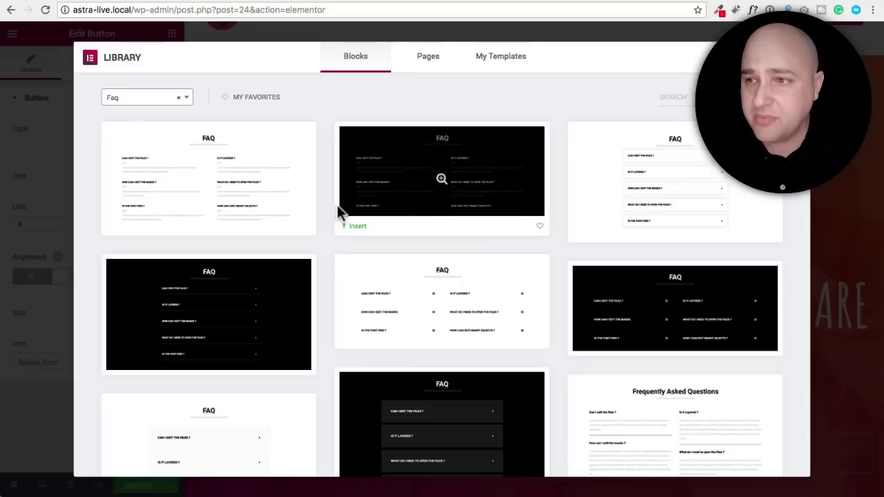
- View the library's section for personally saved templates and close the library
click(509, 61)
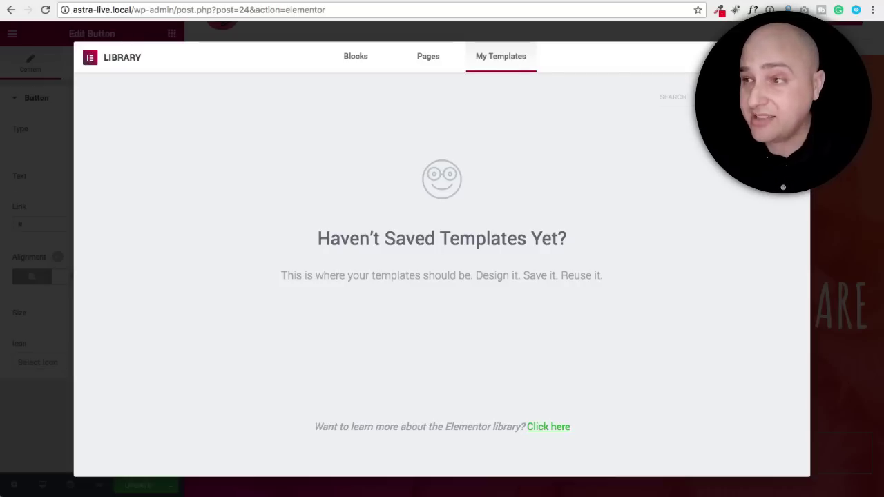
key(Escape)
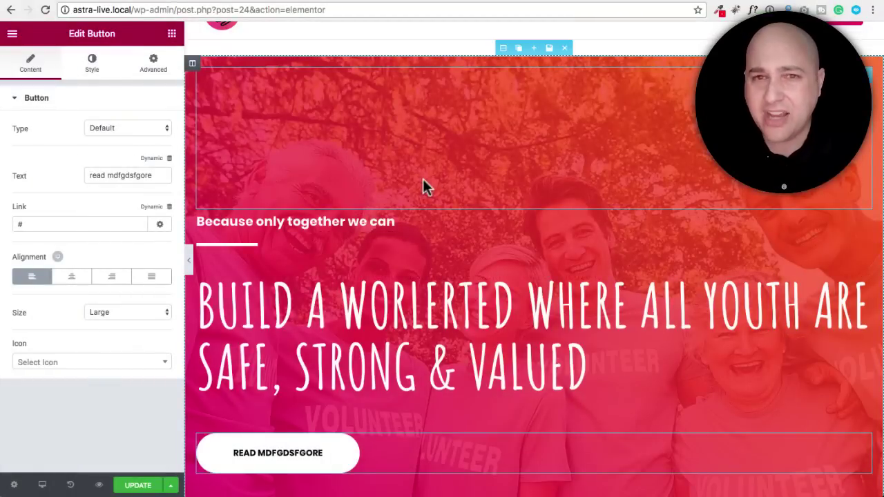